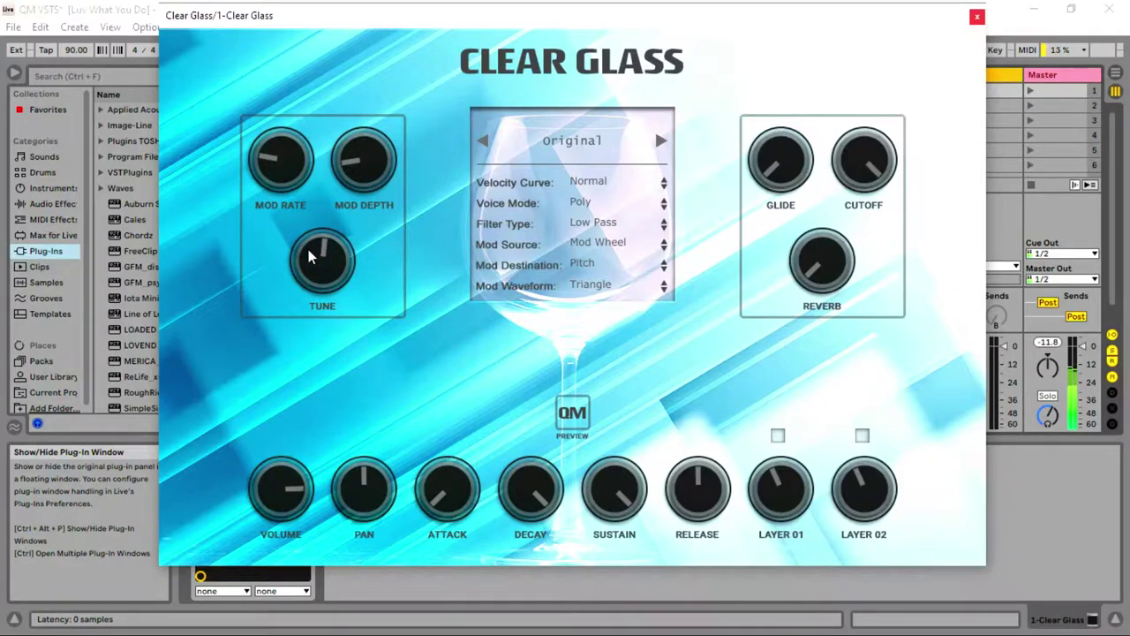
- Set Clear Glass's Tune slightly below centre and lower its filter Cutoff slightly from maximum
{"action": "left_click_drag", "start_coordinate": [308, 256], "coordinate": [306, 262]}
{"action": "left_click_drag", "start_coordinate": [303, 263], "coordinate": [306, 253]}
{"action": "left_click_drag", "start_coordinate": [873, 176], "coordinate": [836, 80]}
{"action": "left_click_drag", "start_coordinate": [845, 152], "coordinate": [838, 180]}
- Switch on both Clear Glass sound layers and balance them, with Layer 01 near maximum and Layer 02 slightly above the middle
{"action": "left_click", "coordinate": [778, 436]}
{"action": "left_click", "coordinate": [861, 437]}
{"action": "left_click_drag", "start_coordinate": [781, 509], "coordinate": [791, 435]}
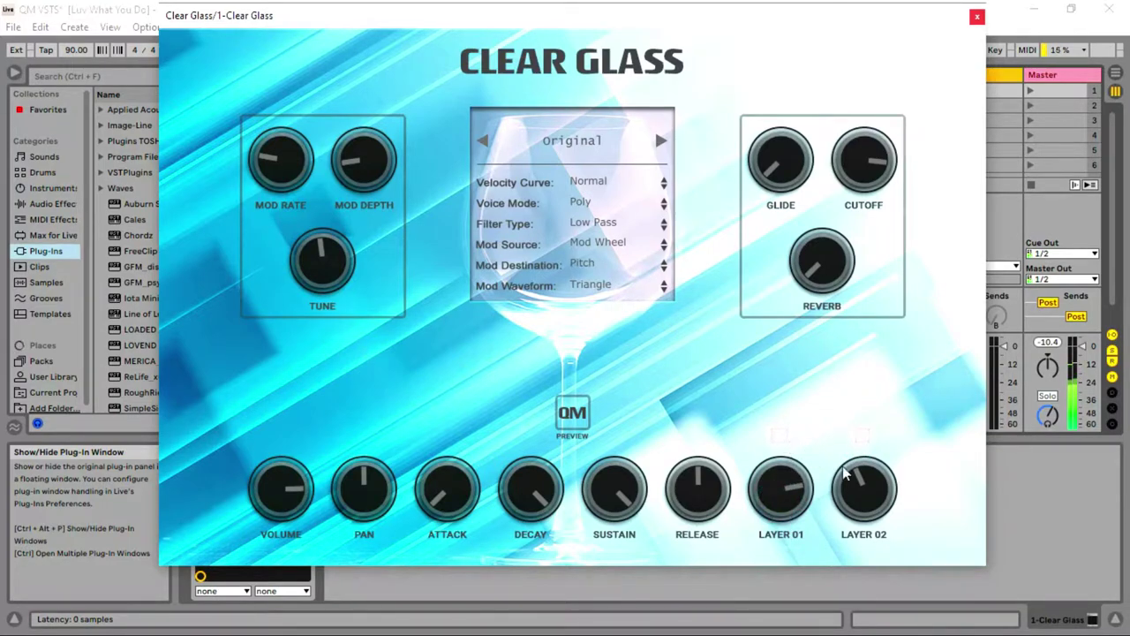
{"action": "left_click_drag", "start_coordinate": [862, 482], "coordinate": [881, 432]}
{"action": "left_click_drag", "start_coordinate": [881, 430], "coordinate": [881, 437]}
{"action": "left_click_drag", "start_coordinate": [785, 487], "coordinate": [793, 607]}
{"action": "left_click_drag", "start_coordinate": [860, 517], "coordinate": [853, 573]}
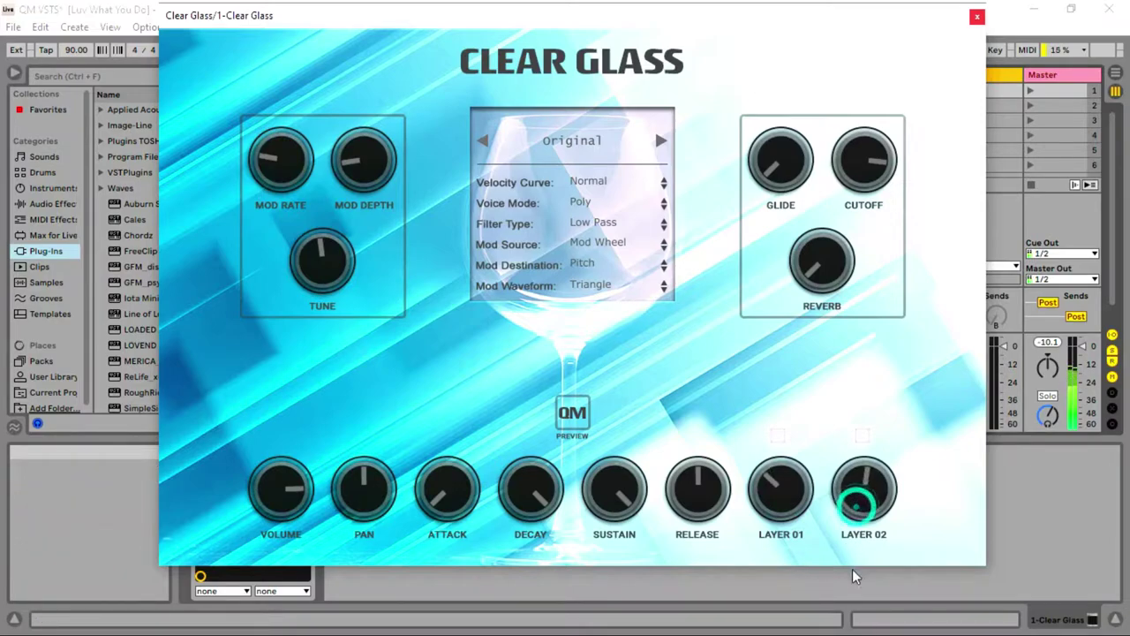
{"action": "left_click_drag", "start_coordinate": [783, 497], "coordinate": [795, 390]}
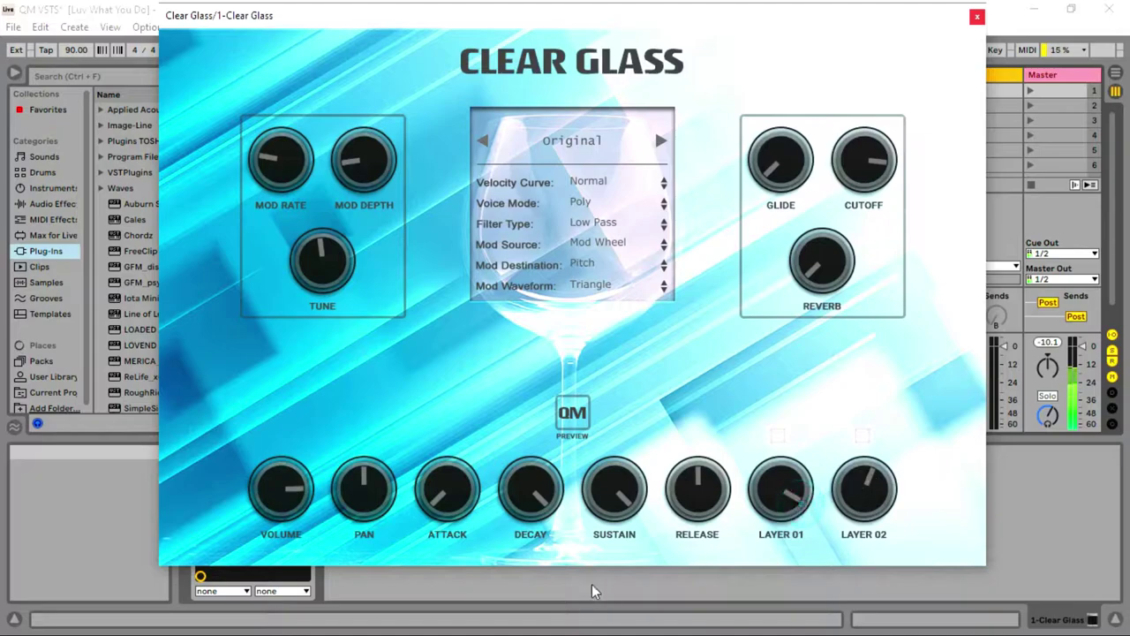
- Lower Clear Glass's Decay and Sustain slightly from maximum and add a small amount of Reverb
{"action": "left_click_drag", "start_coordinate": [527, 487], "coordinate": [520, 536]}
{"action": "left_click_drag", "start_coordinate": [515, 536], "coordinate": [534, 519]}
{"action": "mouse_move", "coordinate": [611, 511]}
{"action": "left_mouse_down"}
{"action": "mouse_move", "coordinate": [609, 544]}
{"action": "mouse_move", "coordinate": [619, 521]}
{"action": "left_mouse_up"}
{"action": "left_click_drag", "start_coordinate": [528, 516], "coordinate": [528, 521]}
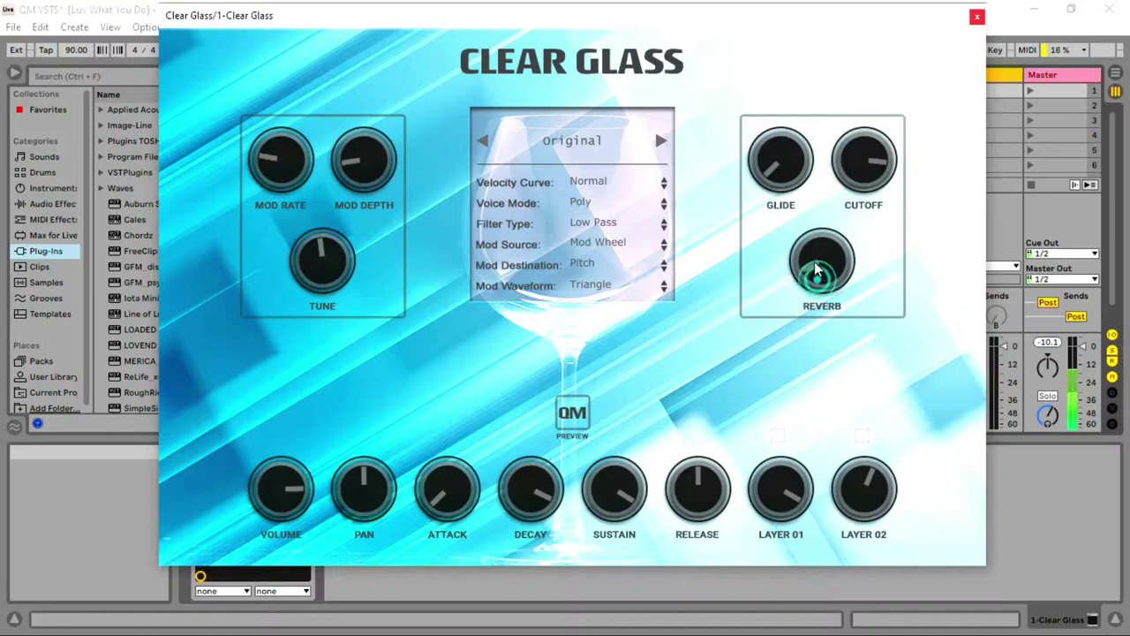
{"action": "left_click_drag", "start_coordinate": [814, 267], "coordinate": [814, 262]}
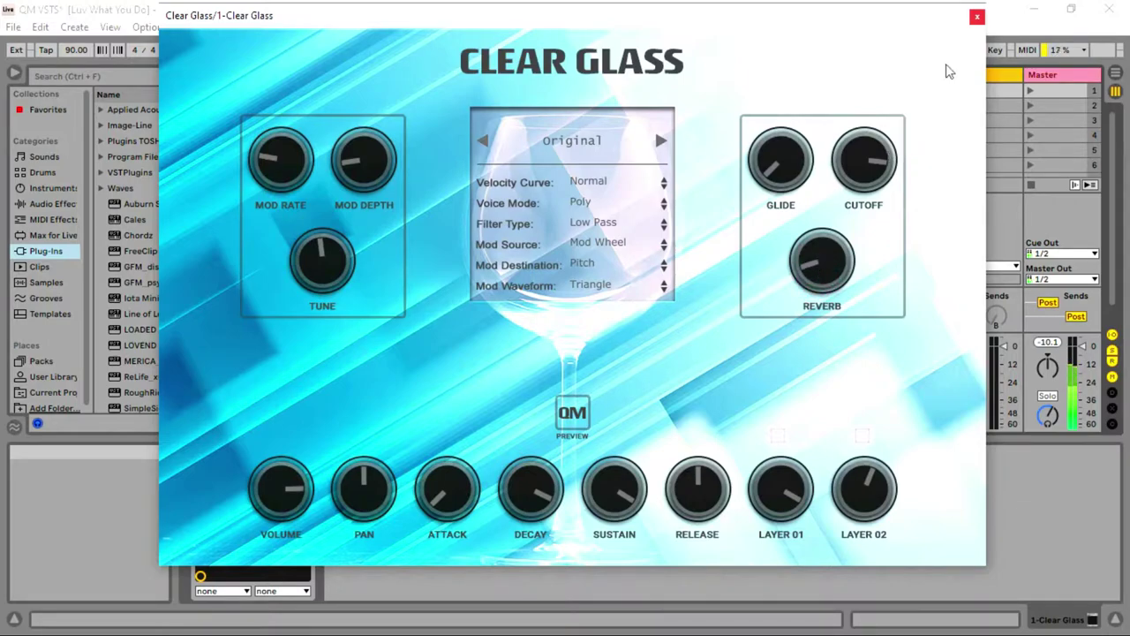
- Close the Clear Glass plug-in window and open the VLT Lo-Fi instrument's window from track 2, moved up to show it fully
{"action": "left_click", "coordinate": [977, 16]}
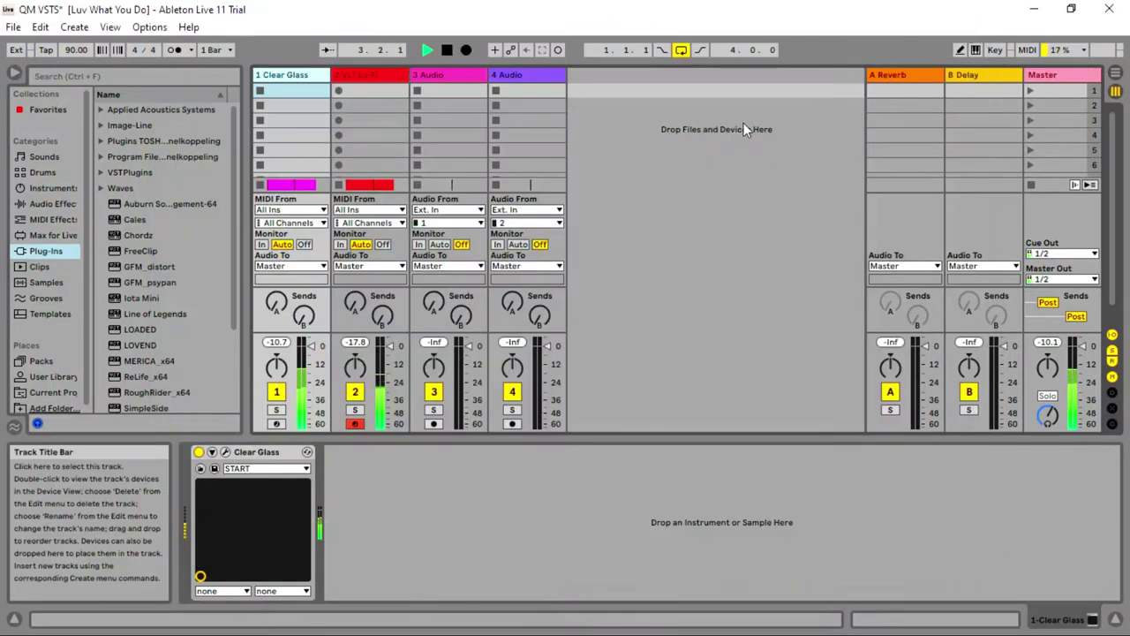
{"action": "left_click", "coordinate": [362, 89]}
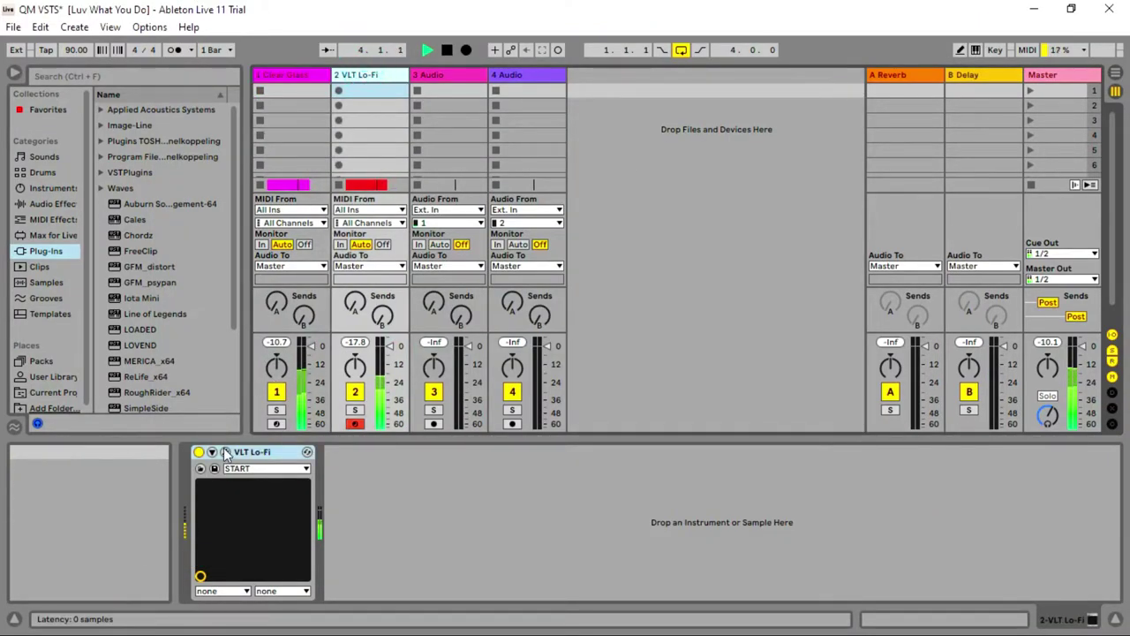
{"action": "left_click", "coordinate": [225, 452]}
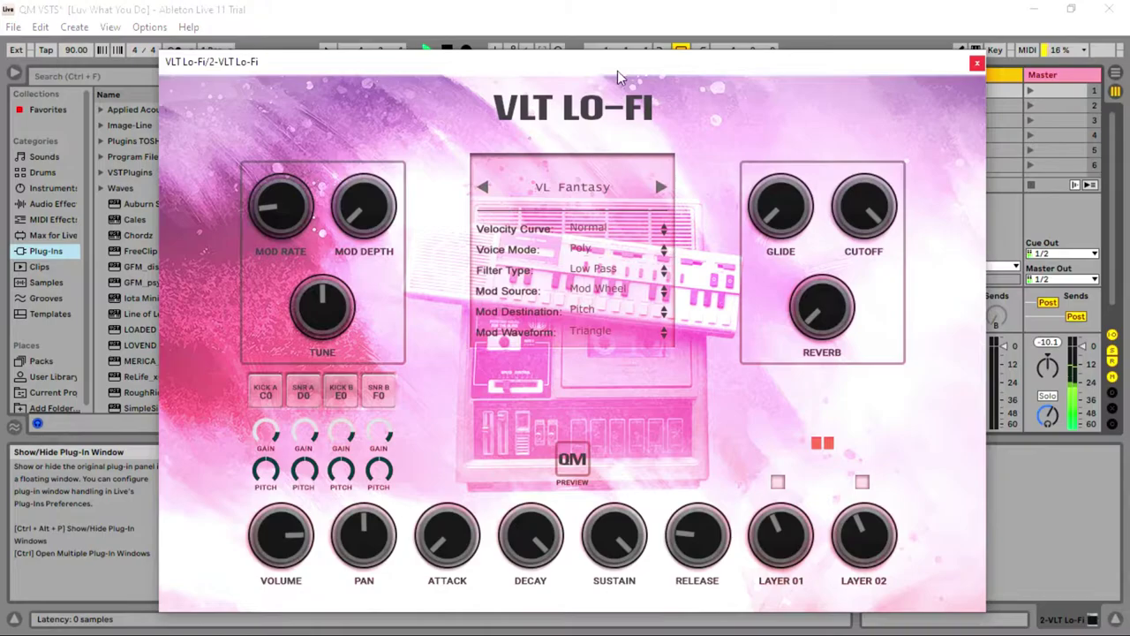
{"action": "left_click_drag", "start_coordinate": [618, 69], "coordinate": [605, 55]}
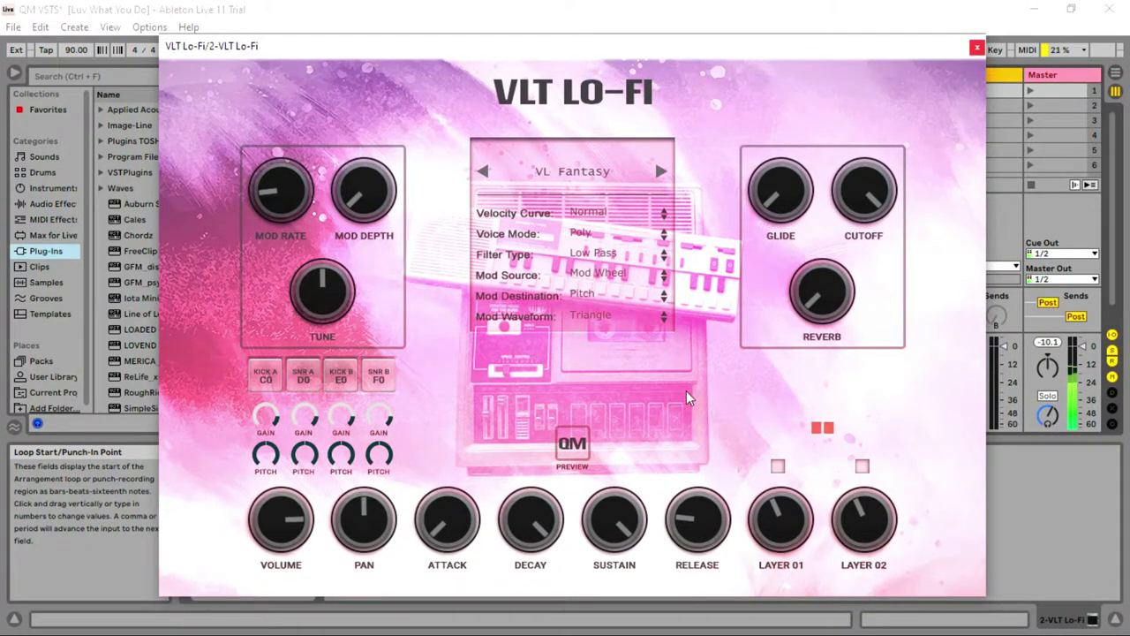
- Set VLT Lo-Fi's Mod Depth slightly above minimum and test small Tune shifts, returning Tune to about centre
{"action": "left_click_drag", "start_coordinate": [364, 206], "coordinate": [362, 193]}
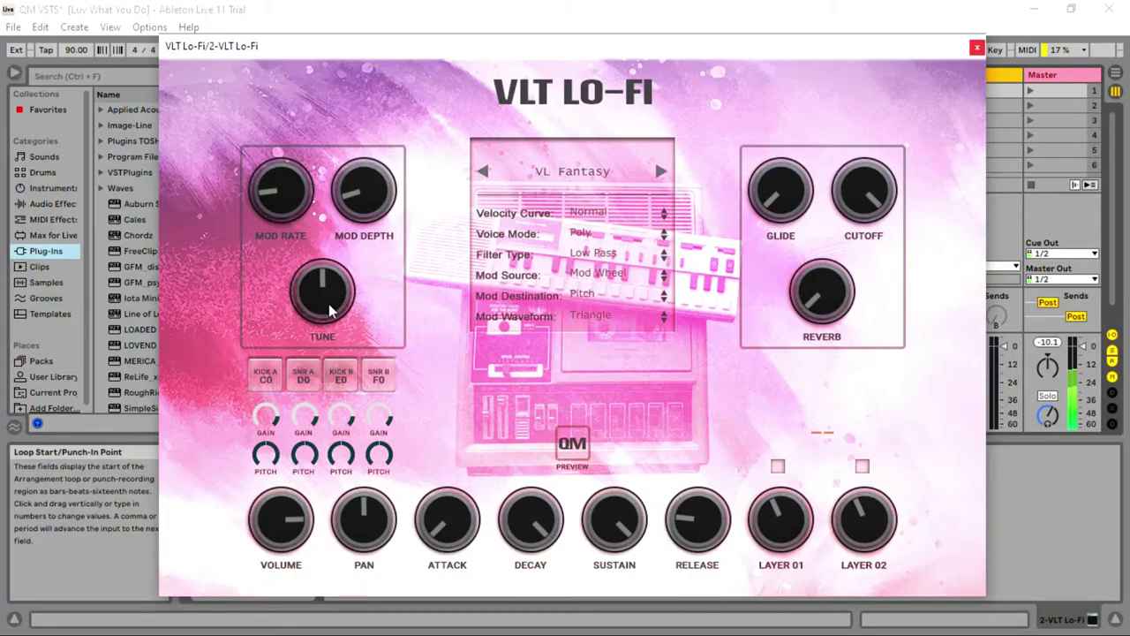
{"action": "mouse_move", "coordinate": [357, 226]}
{"action": "left_mouse_down"}
{"action": "mouse_move", "coordinate": [353, 239]}
{"action": "mouse_move", "coordinate": [349, 228]}
{"action": "left_mouse_up"}
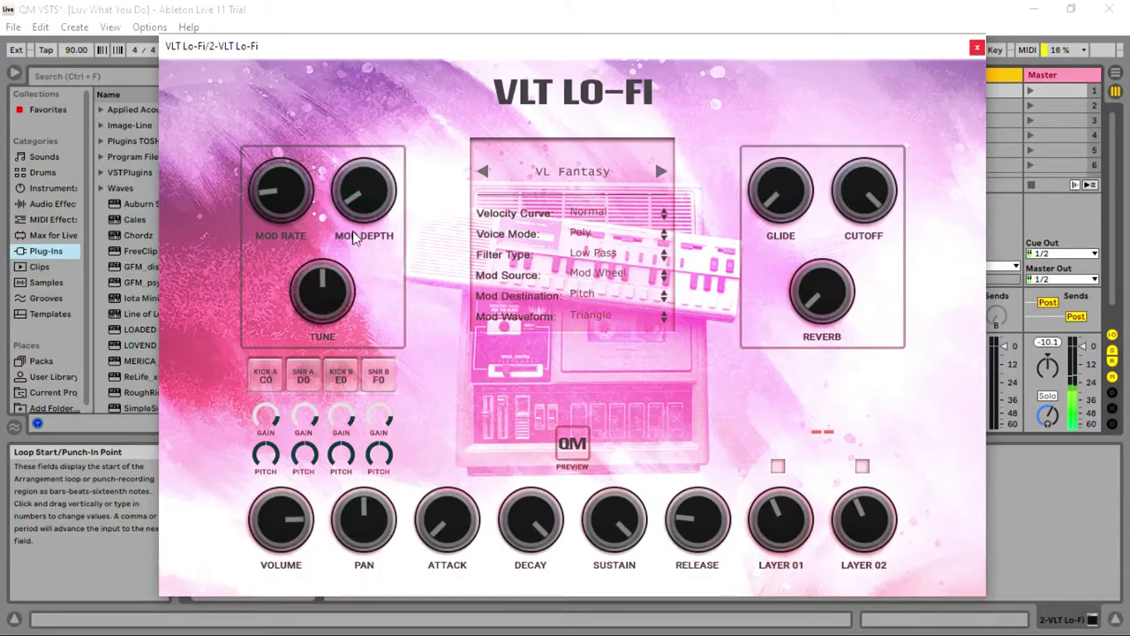
{"action": "left_click_drag", "start_coordinate": [322, 287], "coordinate": [325, 281]}
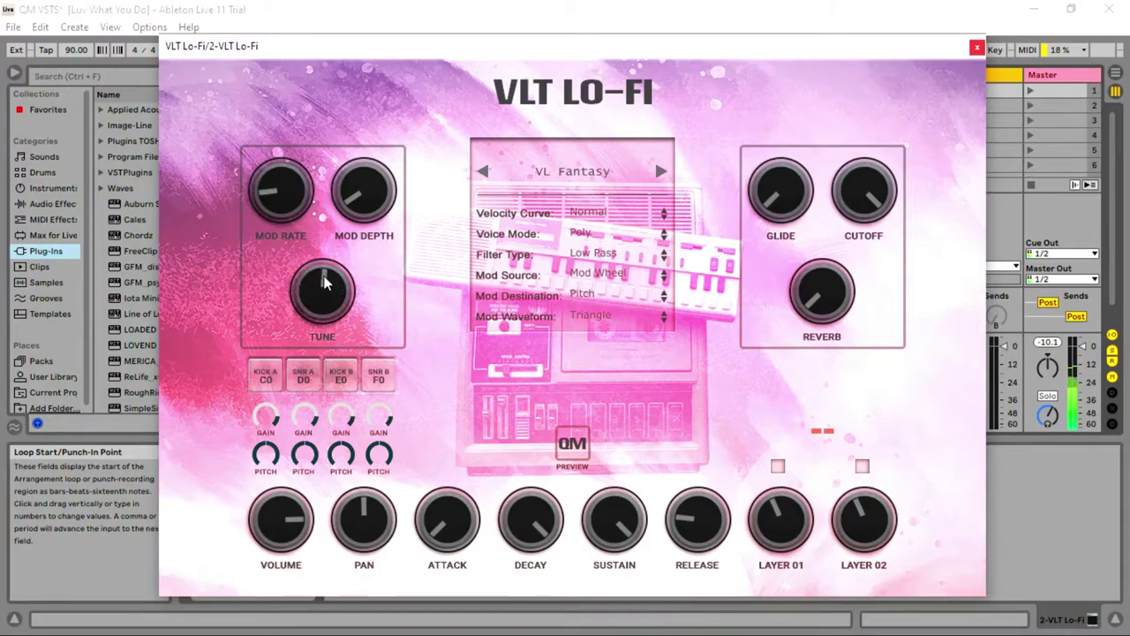
{"action": "left_click_drag", "start_coordinate": [325, 281], "coordinate": [325, 284]}
{"action": "left_click", "coordinate": [325, 284]}
{"action": "left_click", "coordinate": [325, 284]}
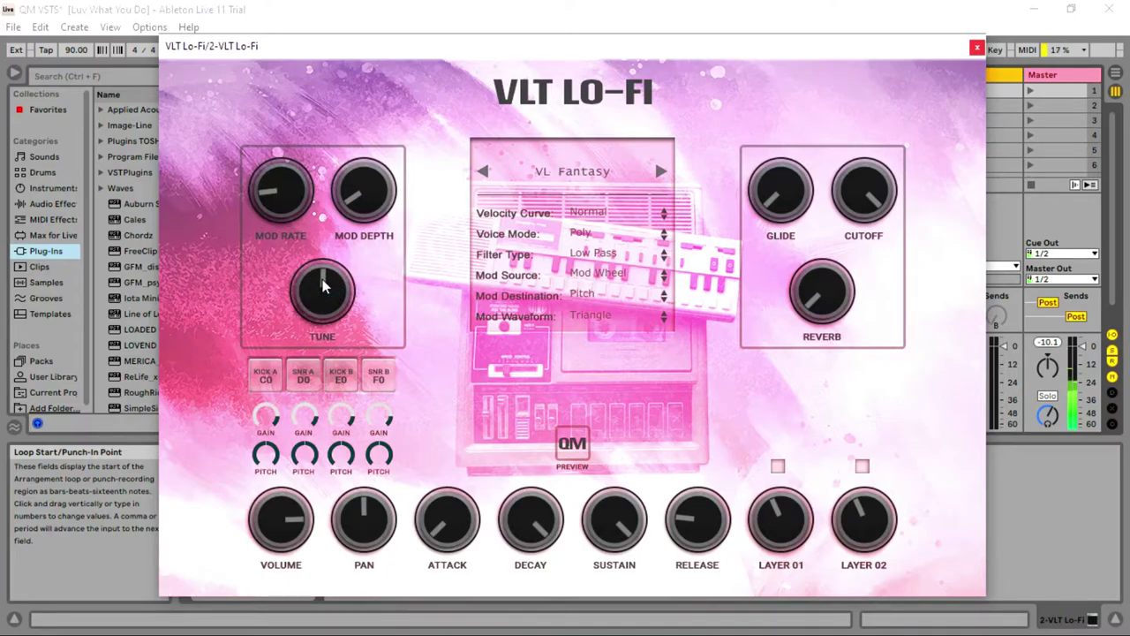
{"action": "left_click", "coordinate": [324, 284]}
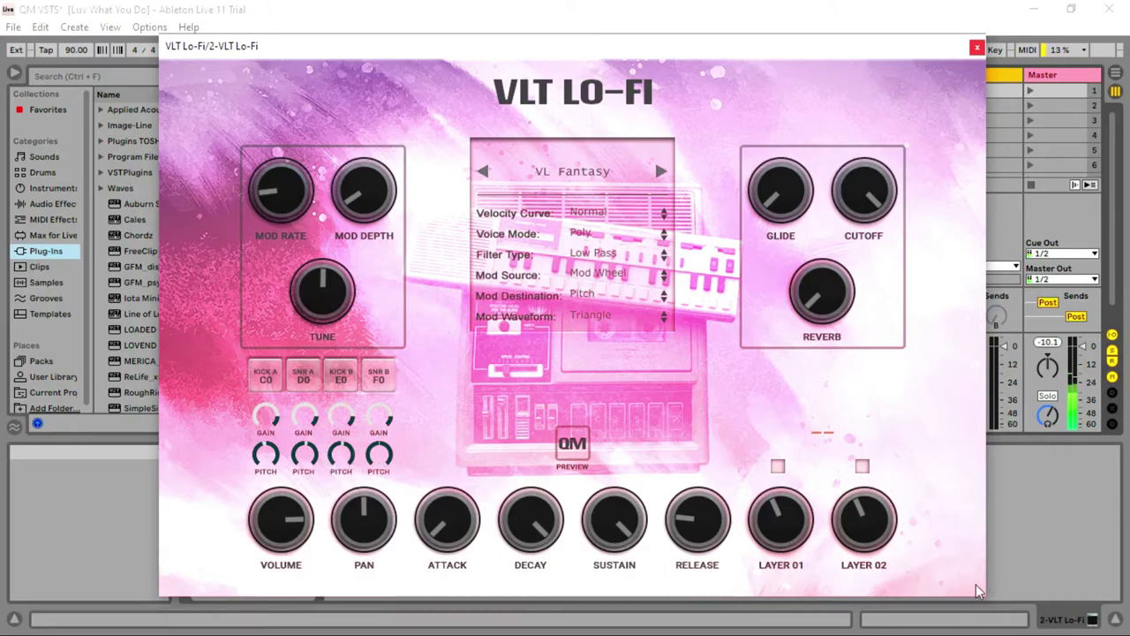
- Switch on both VLT Lo-Fi sound layers and lower the Layer 01 and Layer 02 levels to roughly a fifth of their range
{"action": "left_click_drag", "start_coordinate": [864, 541], "coordinate": [866, 520]}
{"action": "left_click", "coordinate": [862, 481]}
{"action": "left_click_drag", "start_coordinate": [862, 481], "coordinate": [843, 562]}
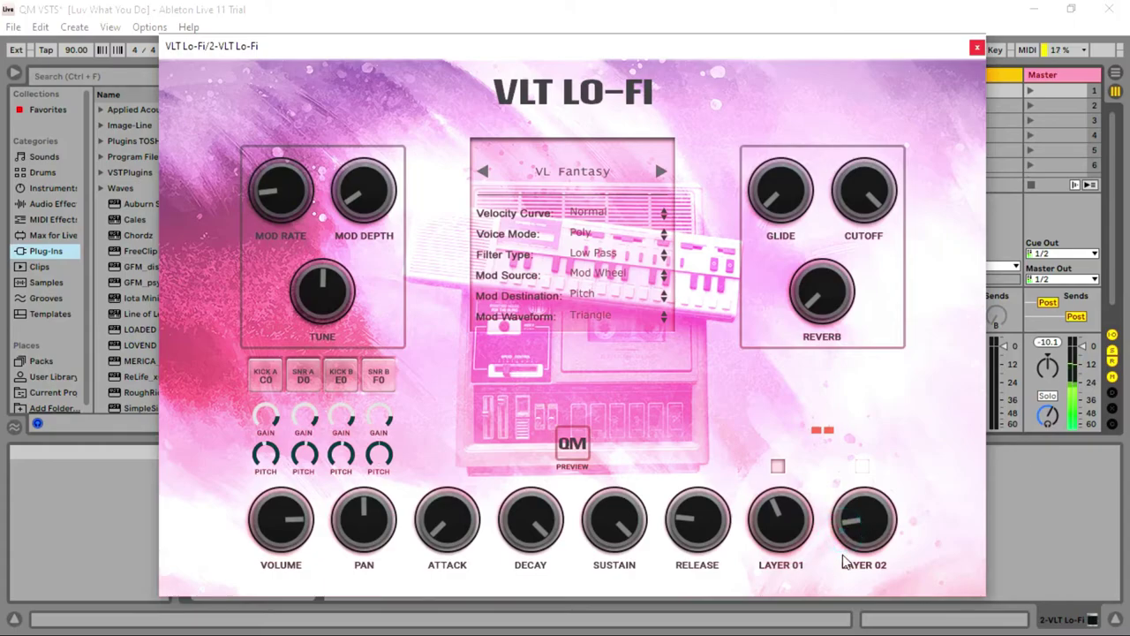
{"action": "left_click", "coordinate": [776, 466]}
{"action": "left_click_drag", "start_coordinate": [787, 522], "coordinate": [777, 576]}
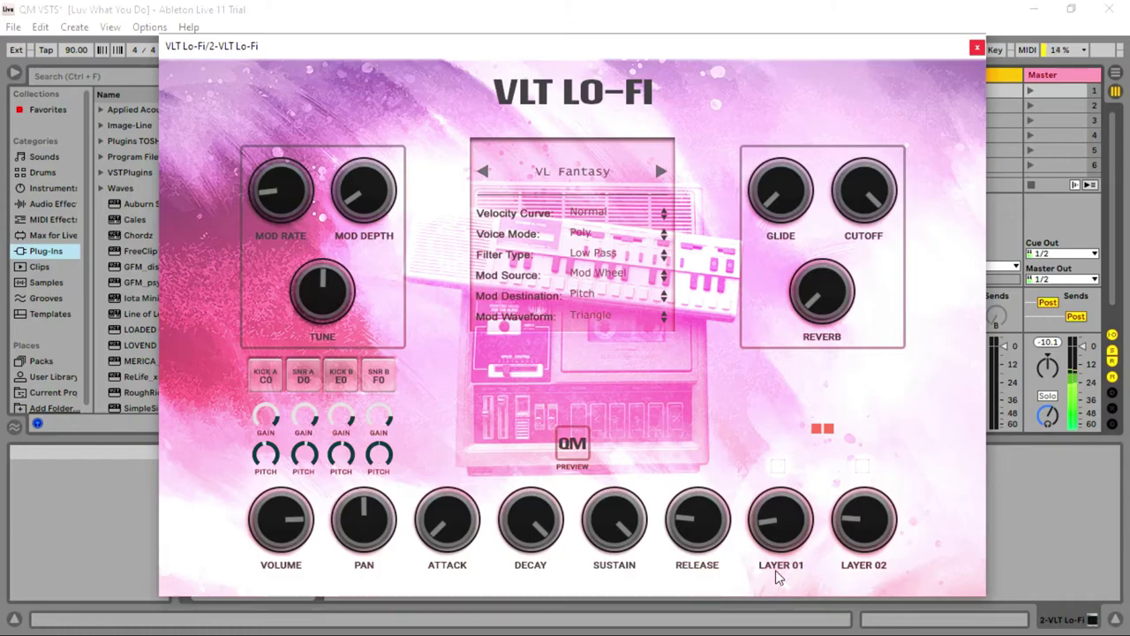
- Look through VLT Lo-Fi's list of presets, keeping VL Fantasy selected
{"action": "left_click", "coordinate": [569, 170]}
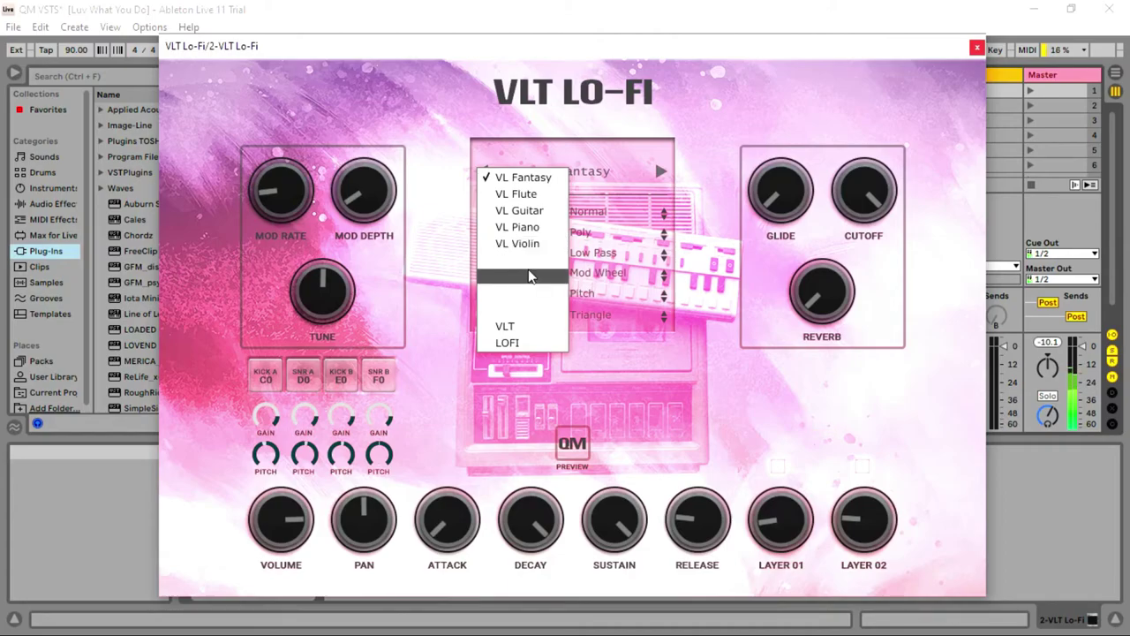
{"action": "left_click", "coordinate": [706, 148]}
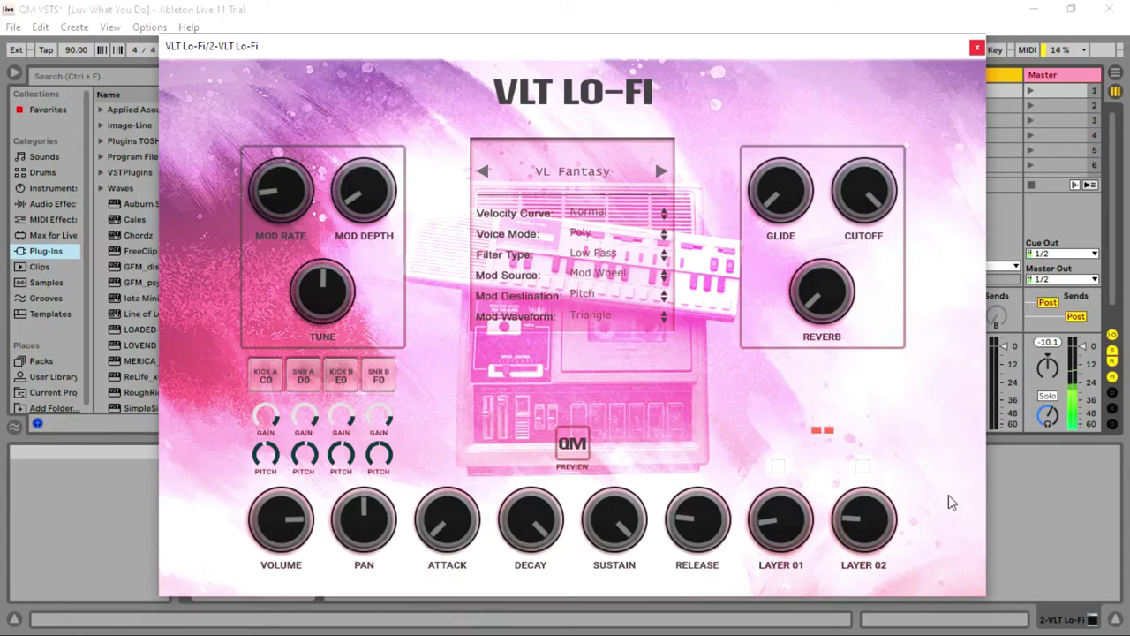
{"action": "mouse_move", "coordinate": [616, 510]}
{"action": "left_mouse_down"}
{"action": "mouse_move", "coordinate": [609, 519]}
{"action": "mouse_move", "coordinate": [609, 500]}
{"action": "left_mouse_up"}
{"action": "mouse_move", "coordinate": [840, 194]}
{"action": "left_mouse_down"}
{"action": "mouse_move", "coordinate": [843, 217]}
{"action": "mouse_move", "coordinate": [841, 194]}
{"action": "left_mouse_up"}
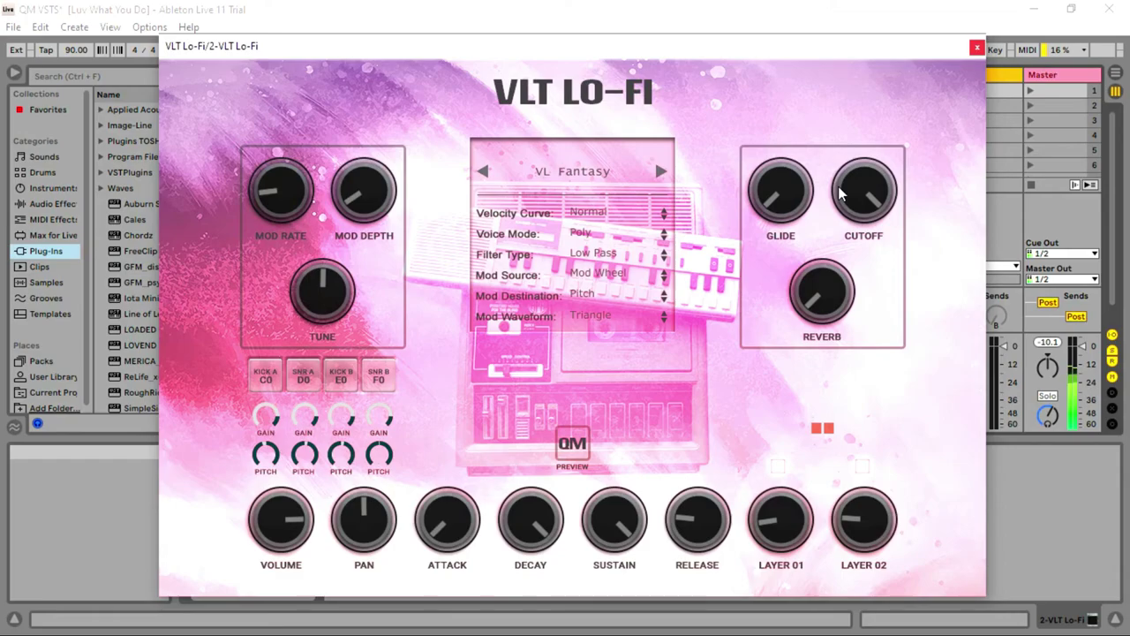